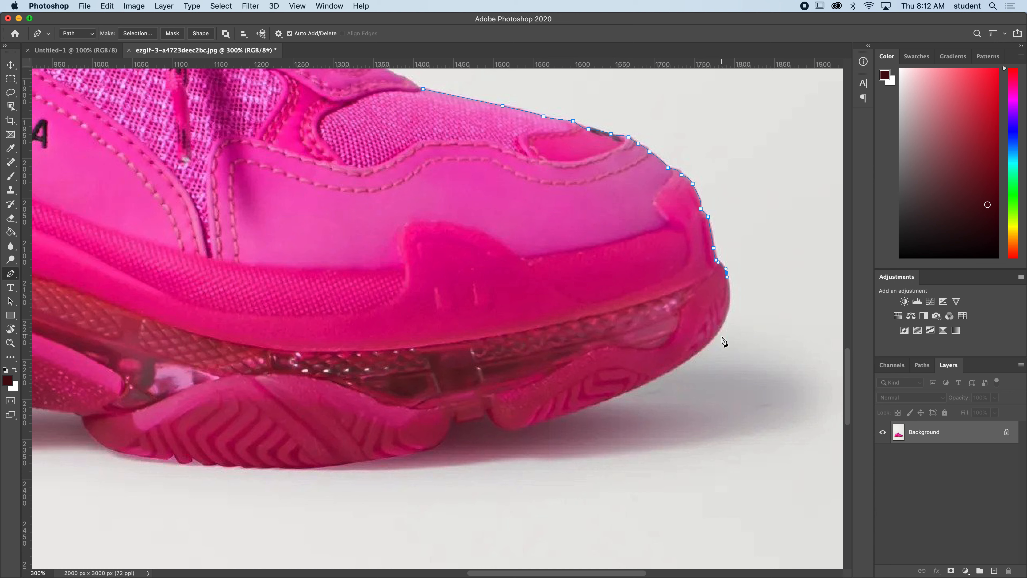
Continue the Pen path around the underside of the toe to the gap in front of the forefoot tread block.
drag(706, 345, 672, 372)
drag(568, 413, 546, 418)
drag(511, 428, 489, 413)
click(484, 412)
click(484, 416)
click(453, 419)
Trace the front curve and flat bottom edge of the forefoot tread block with path anchors.
click(417, 451)
drag(418, 452, 386, 457)
click(331, 465)
drag(301, 468, 243, 469)
click(240, 466)
click(224, 465)
click(211, 464)
Trace the small tread notches and the rear curve of the forefoot block up to the arch.
drag(200, 461, 198, 461)
click(190, 457)
click(181, 462)
click(174, 454)
click(166, 459)
click(129, 453)
drag(92, 437, 86, 432)
drag(141, 395, 163, 406)
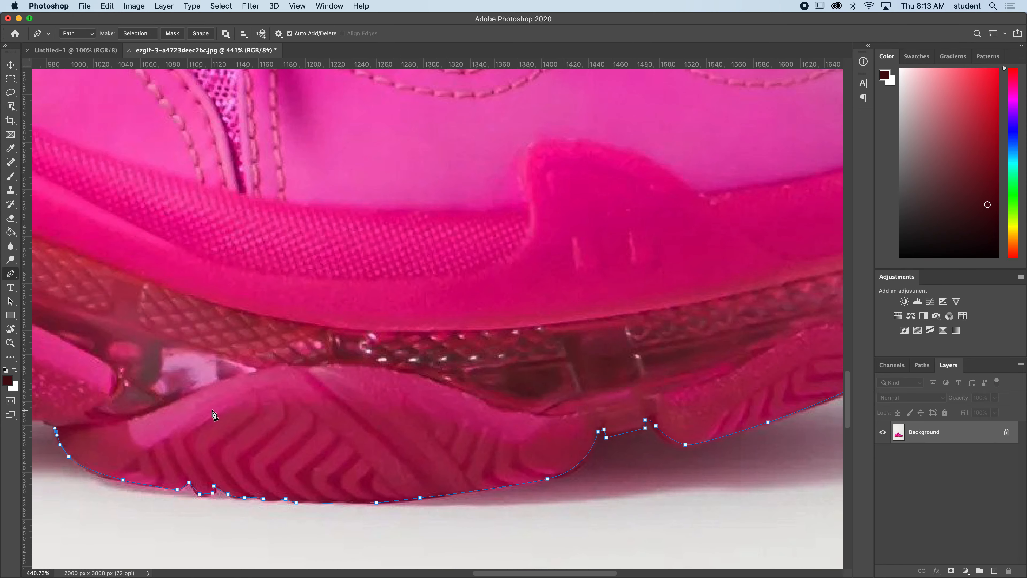
Extend the path along the arch between the forefoot and heel blocks, ending at the heel block's front corner.
scroll(214, 412, left, 10)
click(498, 405)
drag(401, 389, 389, 389)
click(349, 408)
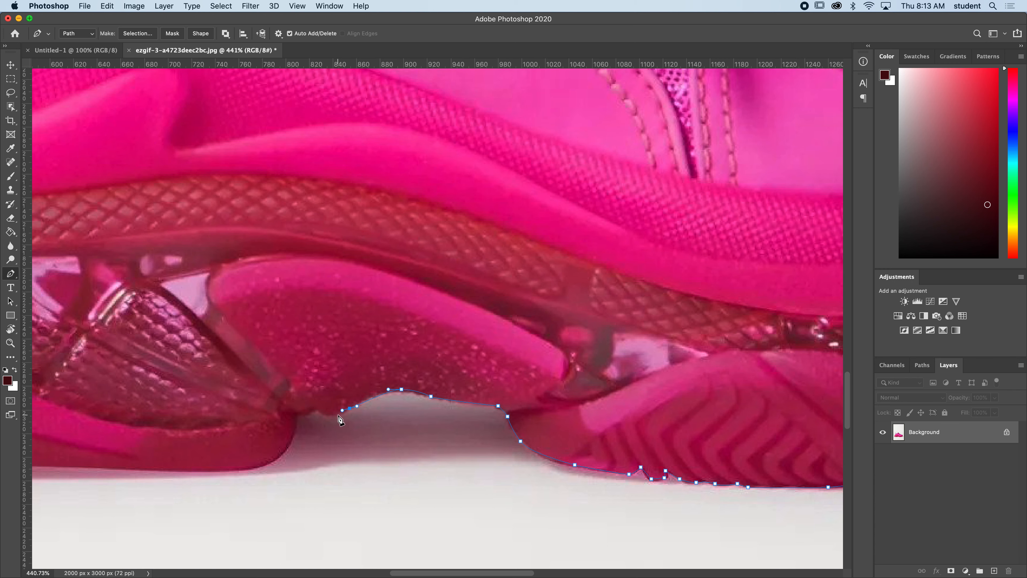
drag(318, 411, 289, 409)
right_click(289, 414)
key(Escape)
drag(290, 411, 294, 416)
Trace the front curve and long bottom edge of the heel sole block.
drag(265, 402, 501, 345)
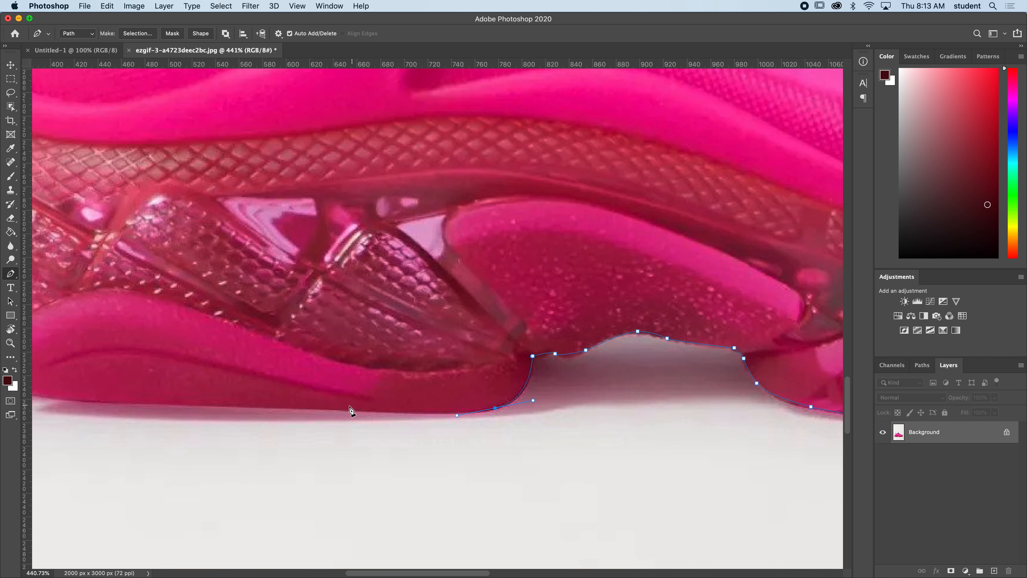
click(332, 409)
click(146, 404)
key(super+space)
key(super+space)
drag(261, 365, 524, 357)
click(291, 385)
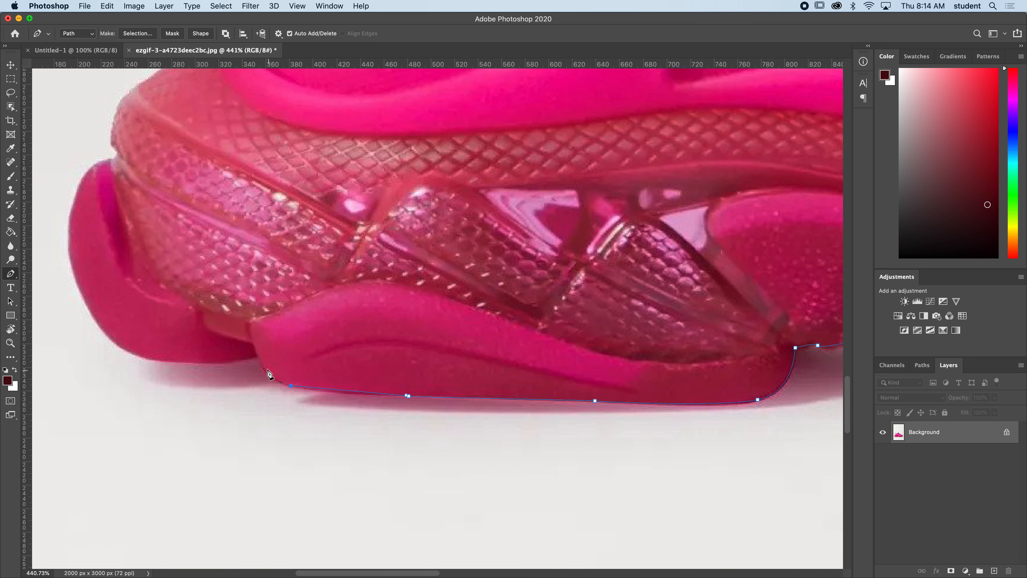
Outline the notch behind the heel block and the rounded rear heel bulge up to the textured midsole.
drag(254, 348, 253, 343)
click(240, 360)
drag(253, 340, 260, 358)
drag(128, 349, 99, 329)
drag(77, 193, 119, 159)
click(112, 144)
drag(125, 98, 135, 92)
Trace the stepped back edge of the midsole up to where it meets the shoe's upper.
drag(274, 132, 285, 343)
drag(161, 290, 193, 259)
click(211, 243)
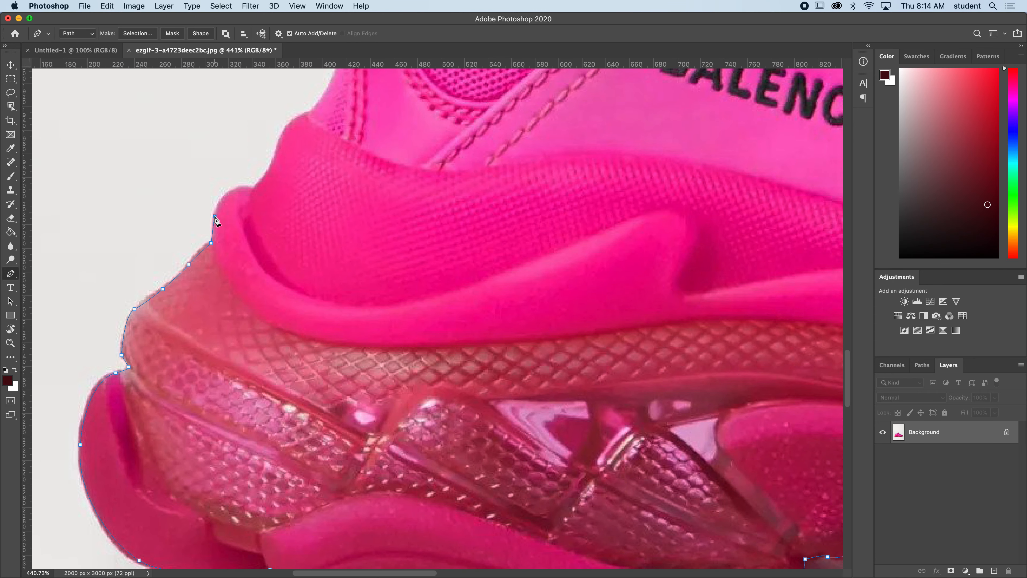
drag(232, 189, 244, 186)
click(251, 189)
click(257, 186)
click(271, 168)
drag(284, 132, 315, 109)
Continue the path up the back of the heel upper to the base of the pull tab.
scroll(314, 109, up, 10)
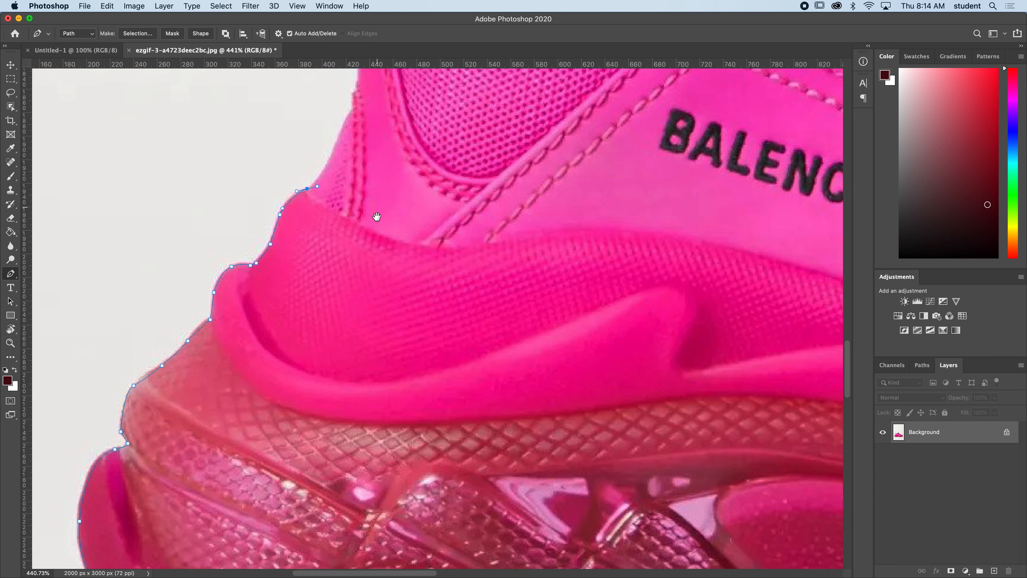
drag(320, 272, 322, 267)
click(331, 248)
click(336, 222)
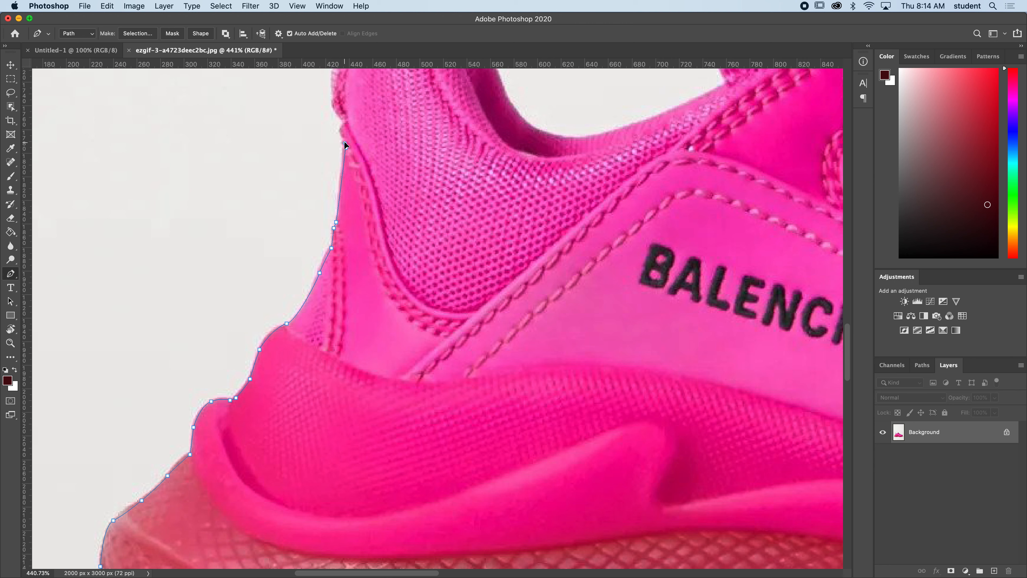
drag(341, 129, 335, 300)
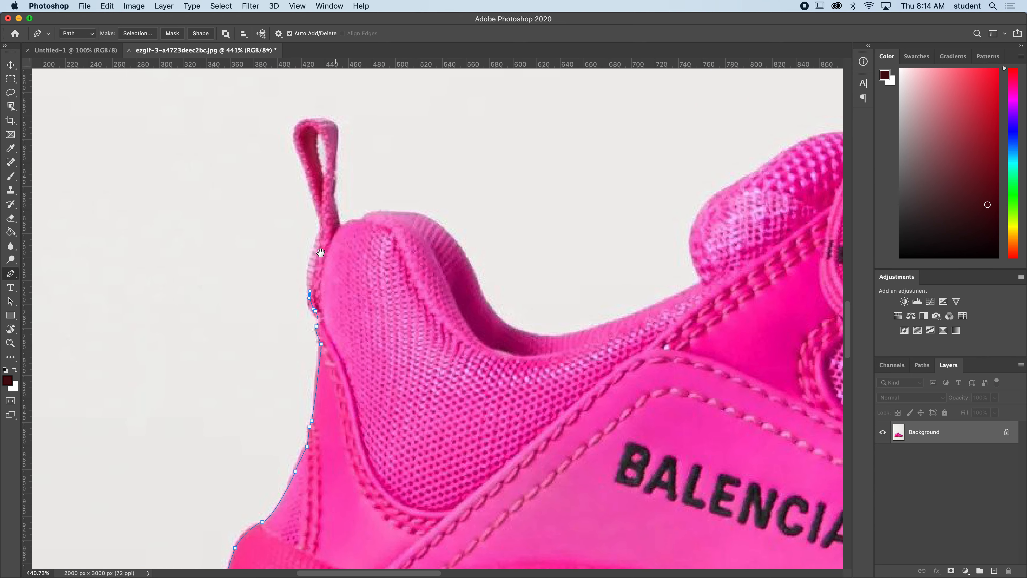
Outline the heel pull tab loop along its outer edge, up one side and down the other.
drag(320, 230, 311, 193)
click(294, 144)
drag(308, 119, 320, 117)
click(335, 125)
drag(334, 194, 334, 201)
Trace the top of the padded heel collar and its curve down into the ankle opening.
drag(361, 220, 368, 222)
drag(376, 212, 380, 212)
key(super+z)
drag(455, 239, 459, 248)
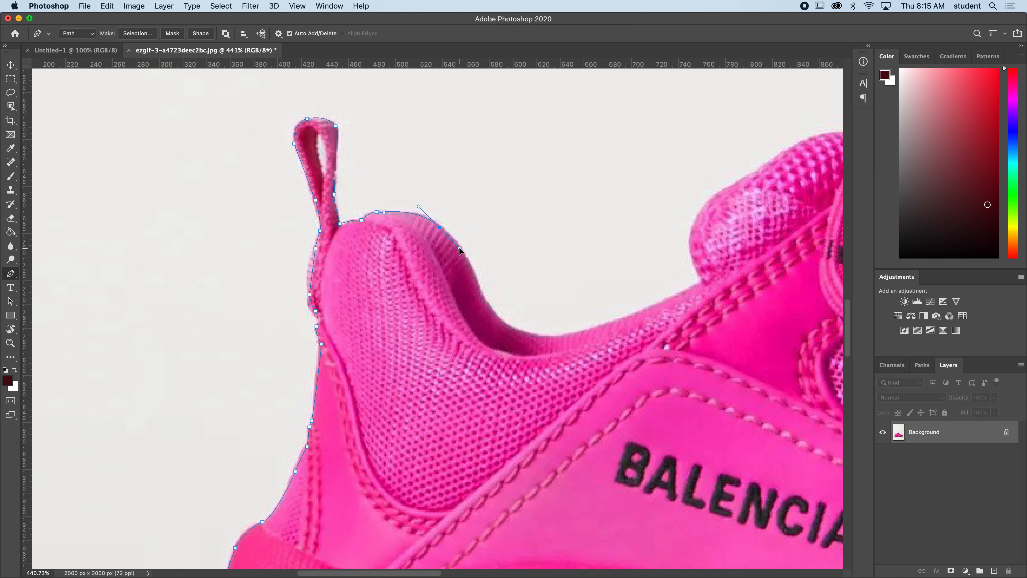
drag(490, 306, 590, 338)
Extend the path along the ankle opening to the tongue and around the tongue's padded rear edge.
click(666, 301)
click(700, 284)
key(super+z)
click(706, 283)
drag(744, 186, 766, 159)
Trace the top of the tongue and the lace loop, continuing down onto the hanging lace.
drag(738, 247, 457, 422)
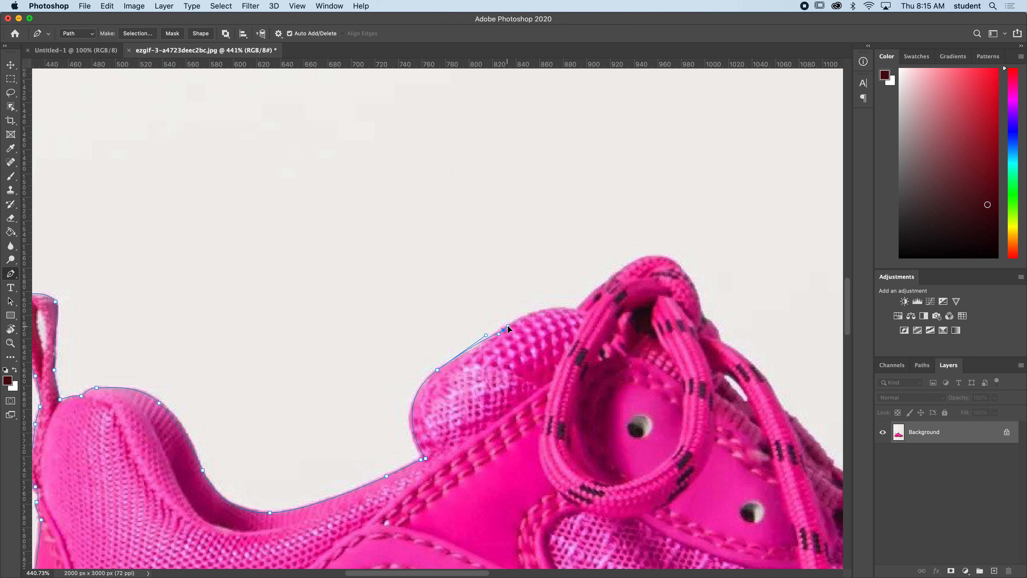
click(538, 313)
click(576, 310)
click(603, 284)
drag(651, 259, 662, 262)
drag(697, 299, 701, 307)
click(703, 322)
click(743, 356)
Trace the edge below the hanging lace down to the first dark lace crossing, redoing misplaced anchors.
drag(770, 387, 369, 183)
drag(383, 236, 408, 270)
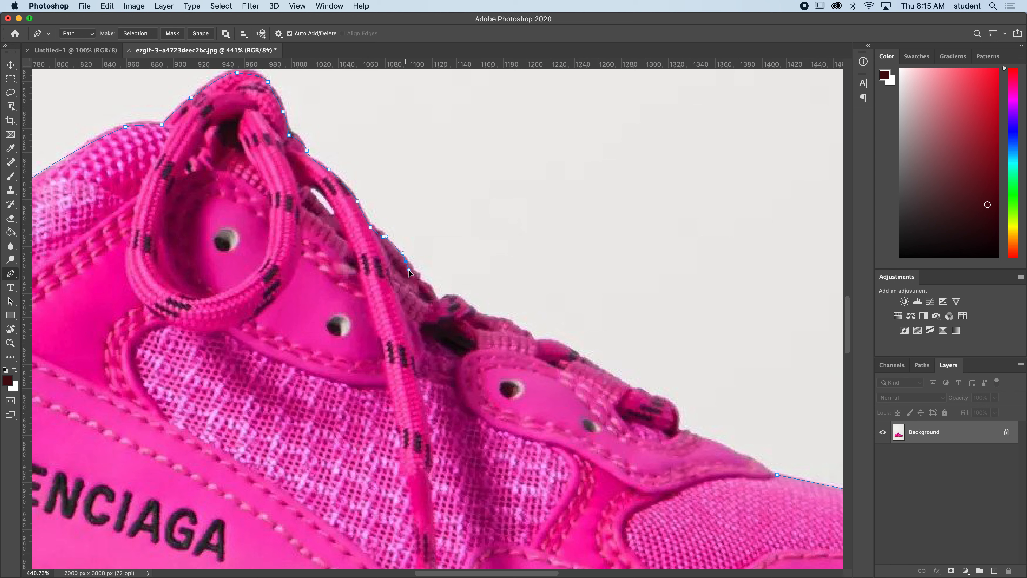
click(437, 299)
drag(448, 296, 452, 296)
click(467, 301)
key(super+z)
click(471, 309)
key(super+z)
click(462, 299)
Follow the bumpy outline of the middle lace crossings down the front of the shoe.
drag(474, 311, 498, 318)
click(512, 322)
click(529, 335)
click(536, 341)
click(556, 343)
click(573, 355)
click(580, 361)
Trace around the lowest lace crossing and close the path at its starting anchor on the toe's upper edge.
click(609, 373)
click(625, 384)
click(631, 388)
click(655, 397)
drag(677, 417, 679, 424)
click(679, 430)
click(777, 474)
click(777, 475)
Detach the Paths panel beside the shoe and load the work path as a selection.
drag(726, 402, 580, 276)
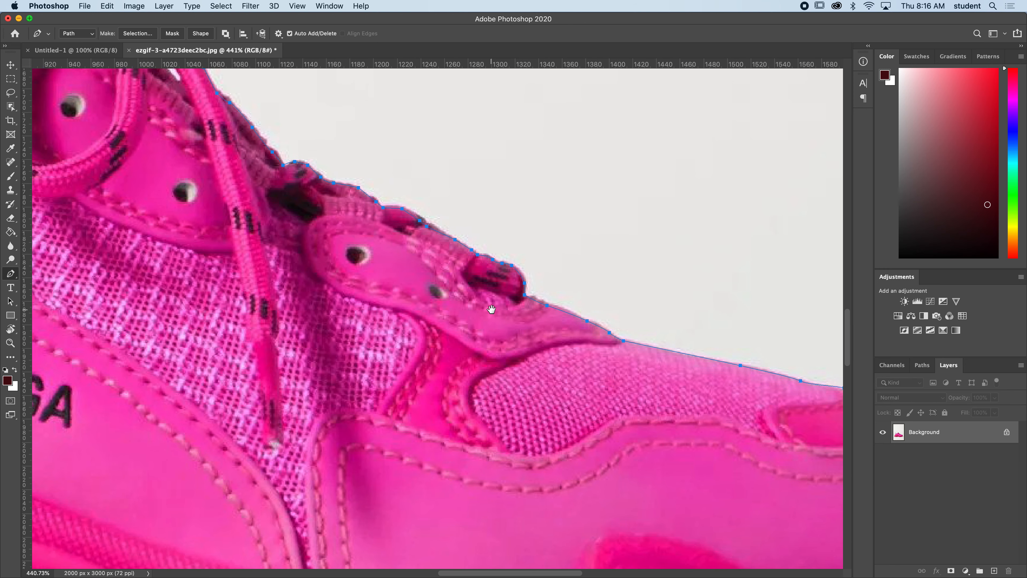
key(super+minus)
key(super+minus)
key(super+minus)
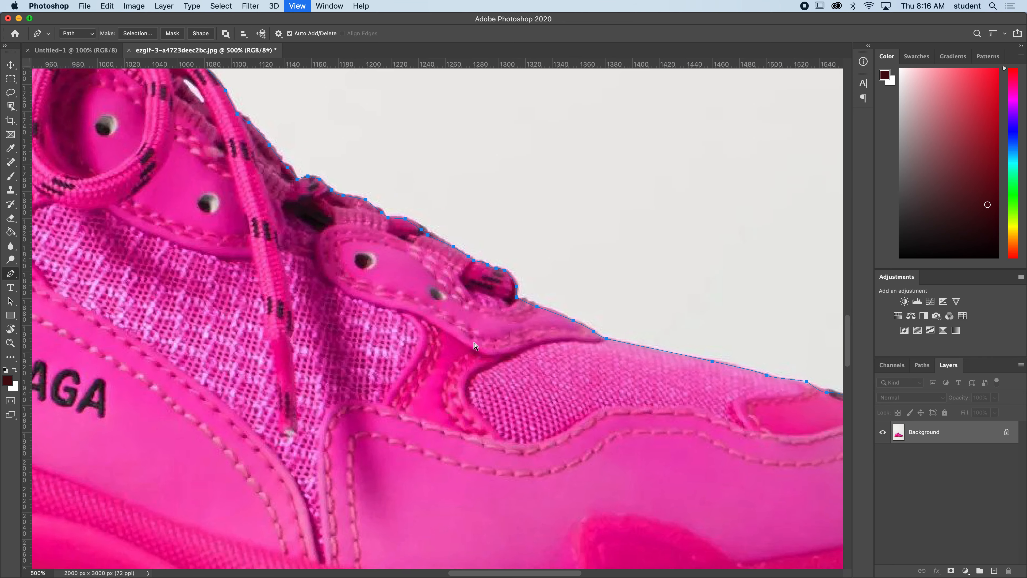
key(super+minus)
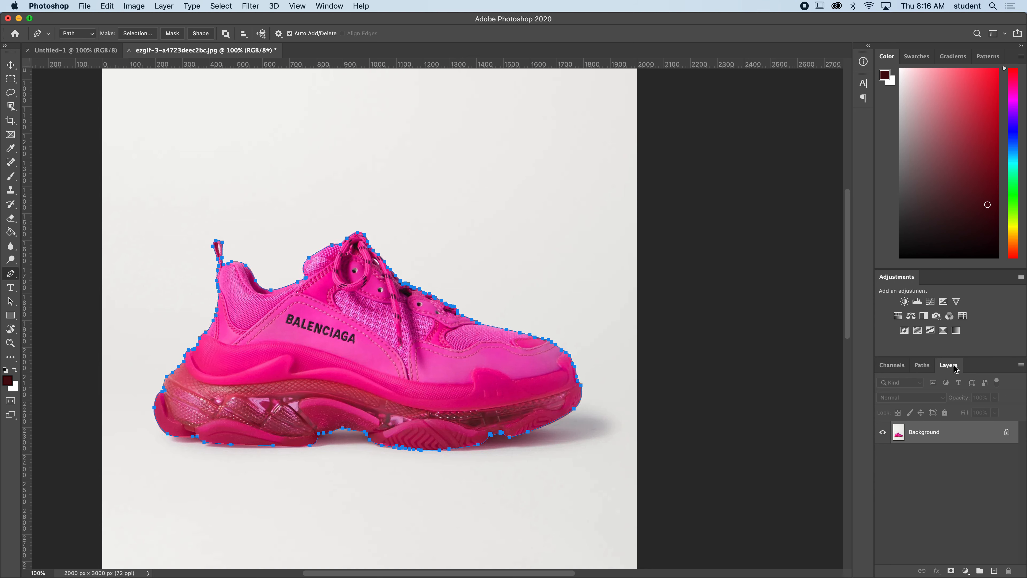
drag(922, 364, 618, 141)
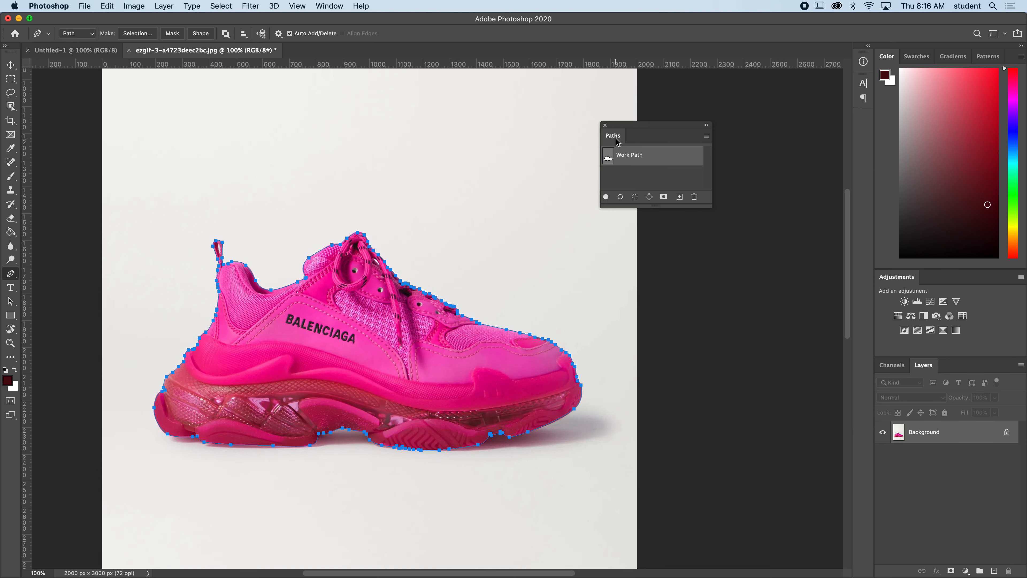
click(336, 5)
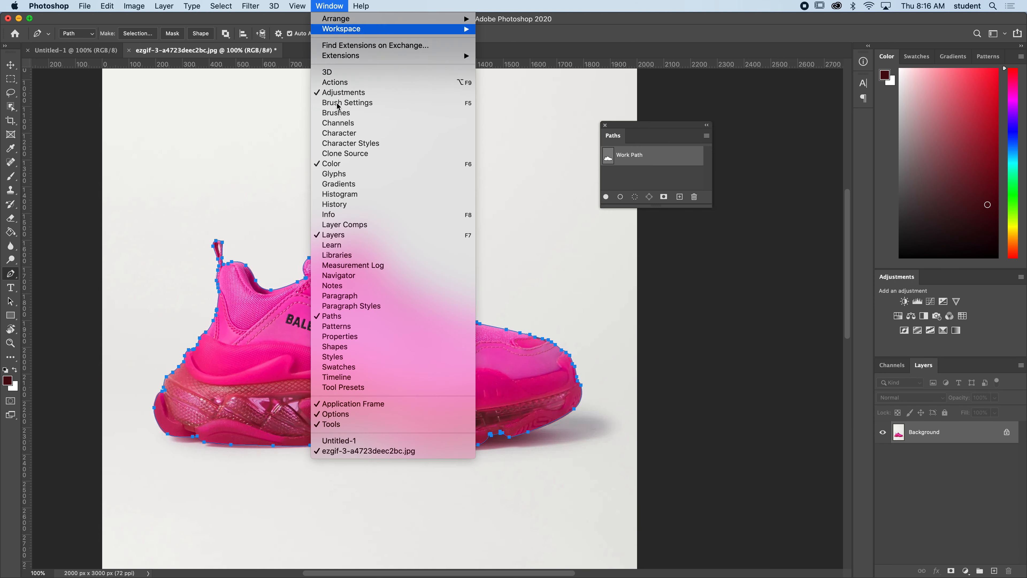
click(338, 6)
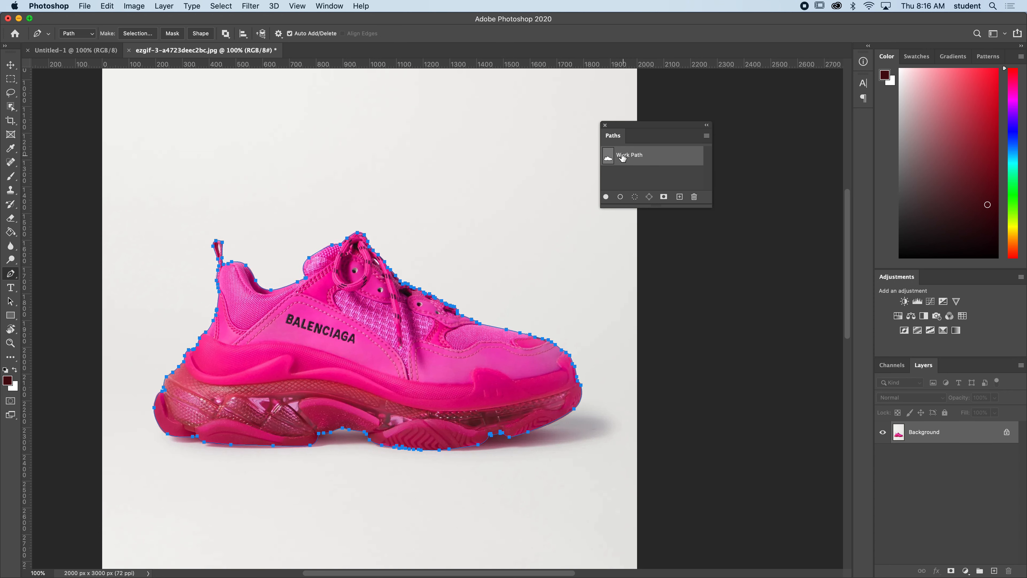
drag(625, 131, 656, 201)
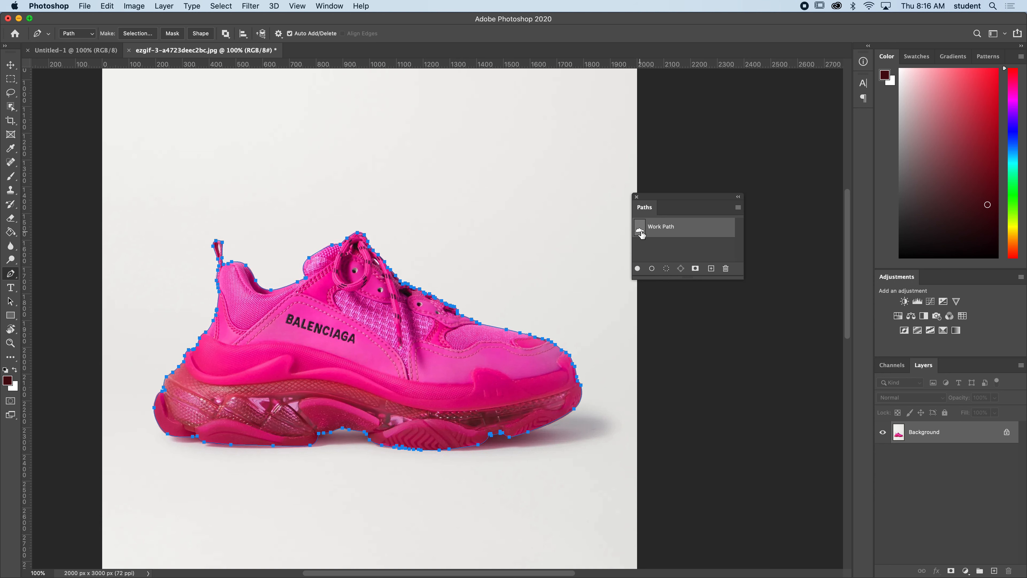
click(665, 270)
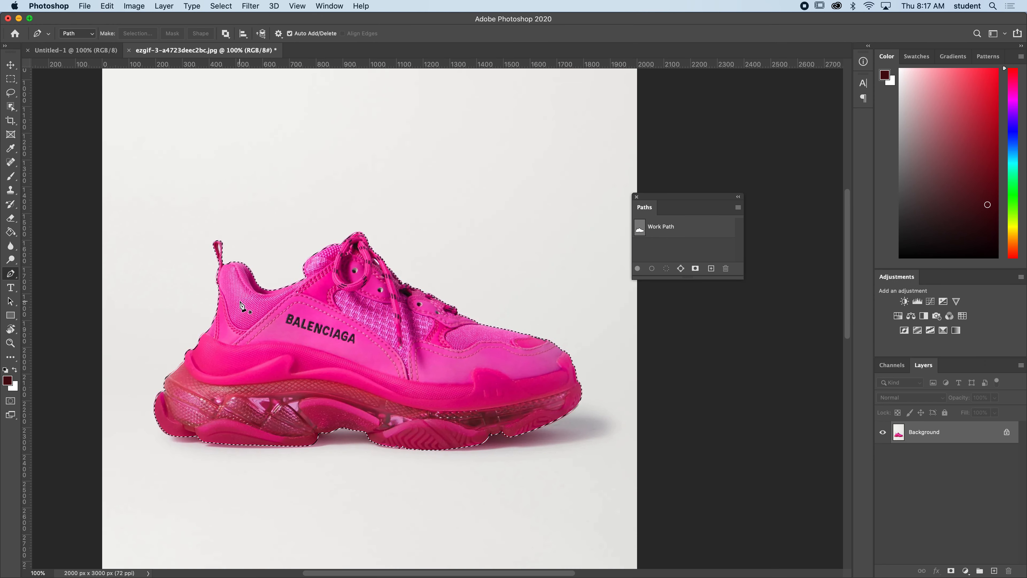
Copy the selected shoe onto a new layer and move the copy directly above the original shoe.
key(super+j)
click(9, 66)
drag(363, 382, 424, 309)
drag(425, 223, 412, 211)
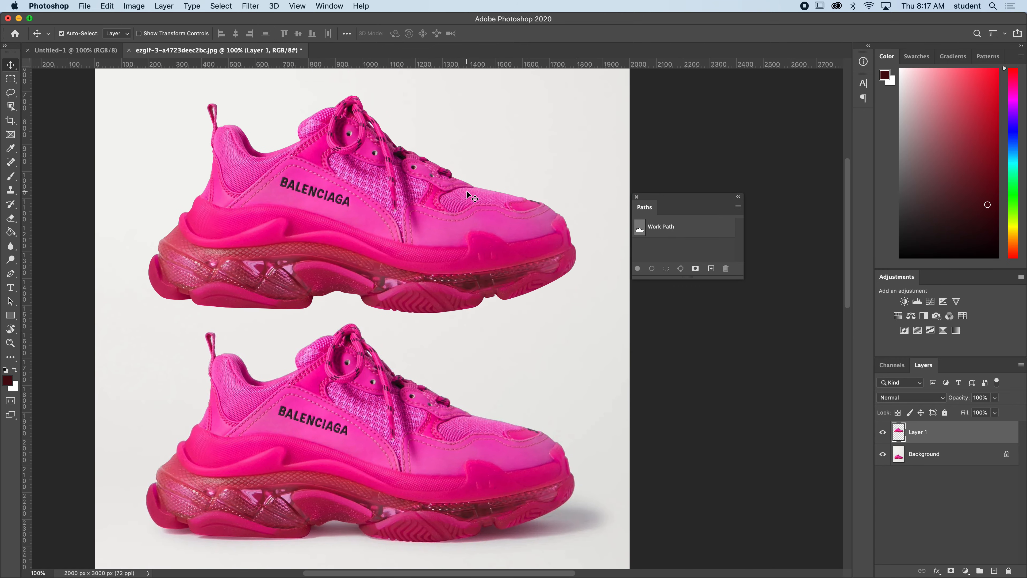
scroll(323, 488, down, 1)
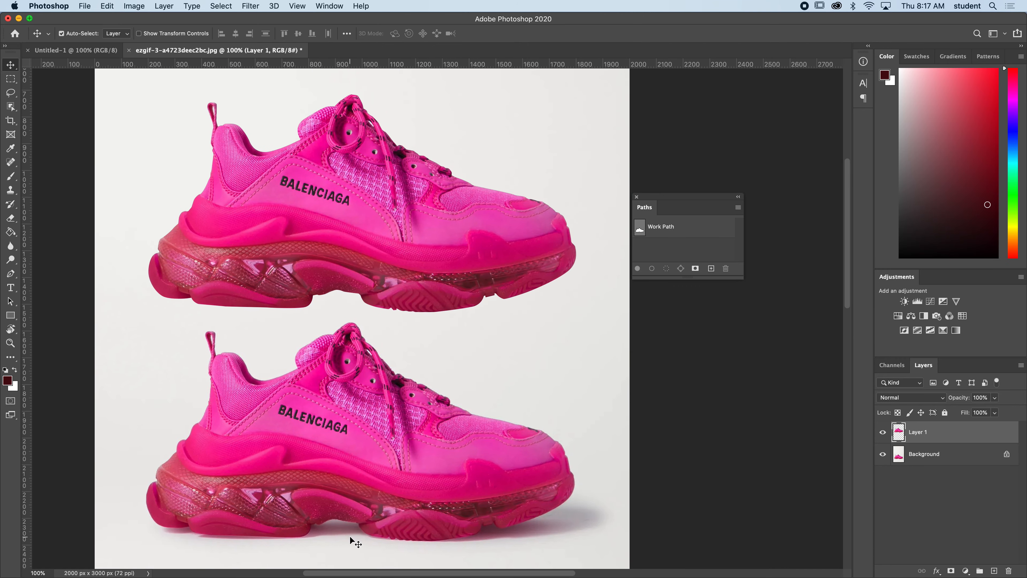